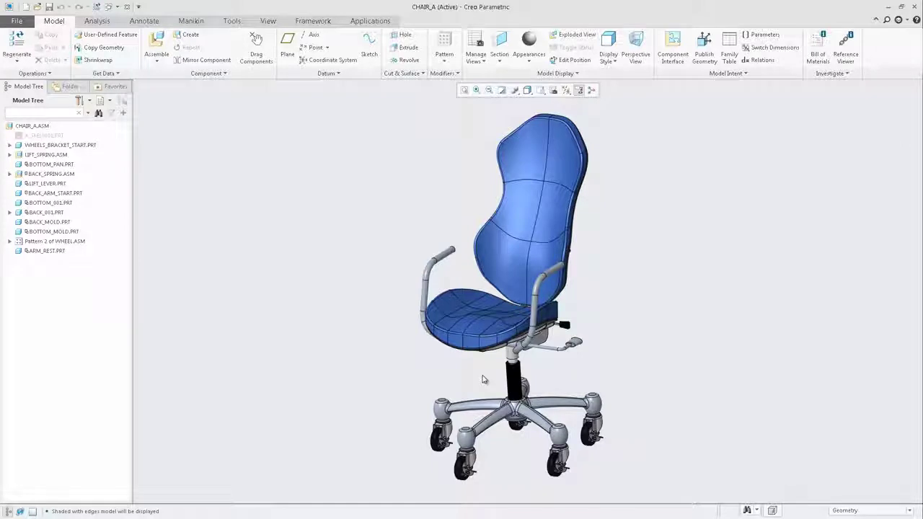
- Show the chair in perspective with the Shading With Reflections display style
{"action": "mouse_move", "coordinate": [483, 378]}
{"action": "middle_mouse_down"}
{"action": "mouse_move", "coordinate": [518, 361]}
{"action": "mouse_move", "coordinate": [524, 376]}
{"action": "mouse_move", "coordinate": [495, 363]}
{"action": "mouse_move", "coordinate": [486, 382]}
{"action": "middle_mouse_up"}
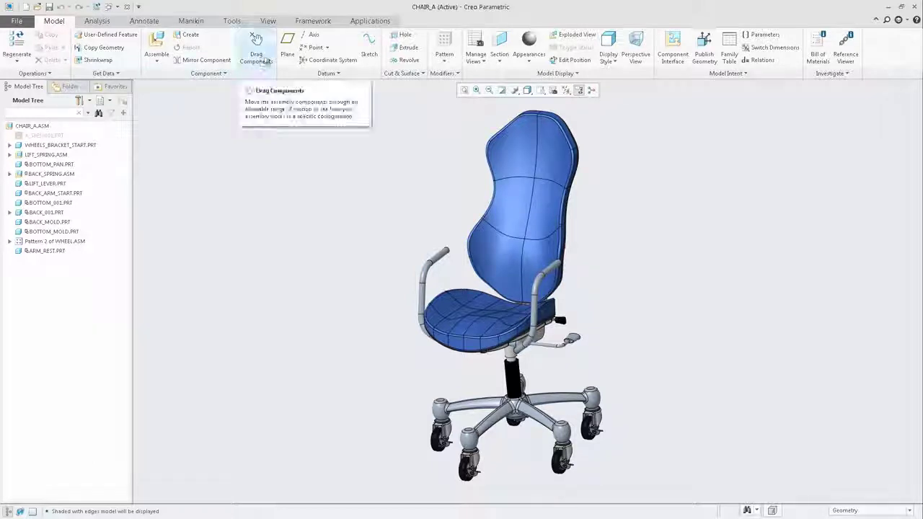
{"action": "left_click", "coordinate": [269, 20]}
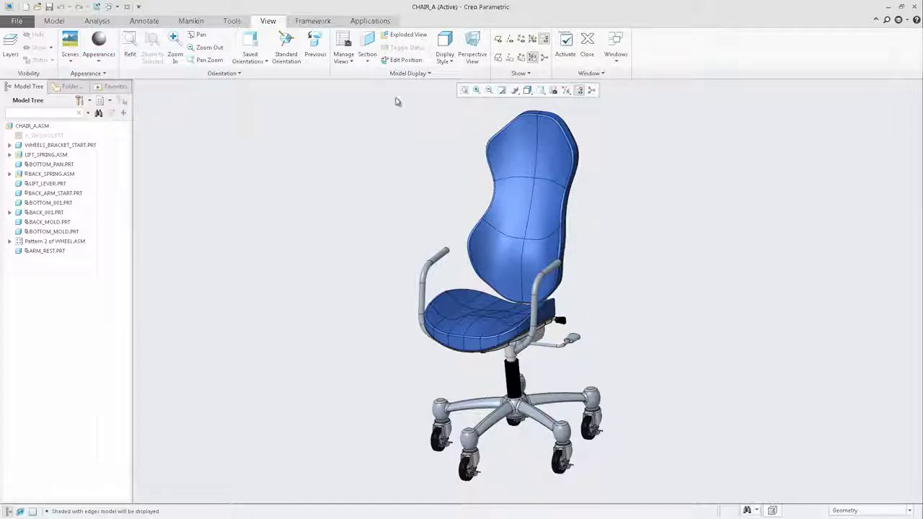
{"action": "left_click", "coordinate": [472, 49]}
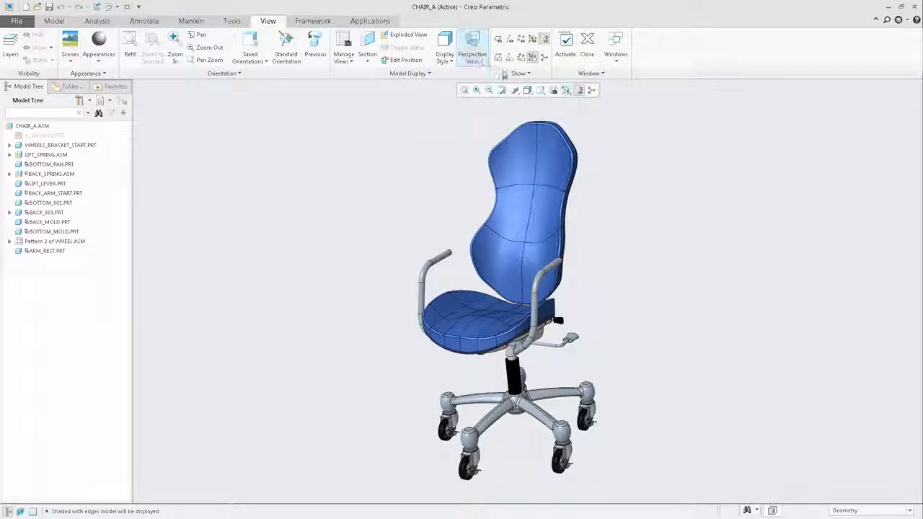
{"action": "left_click", "coordinate": [529, 90]}
{"action": "left_click", "coordinate": [534, 102]}
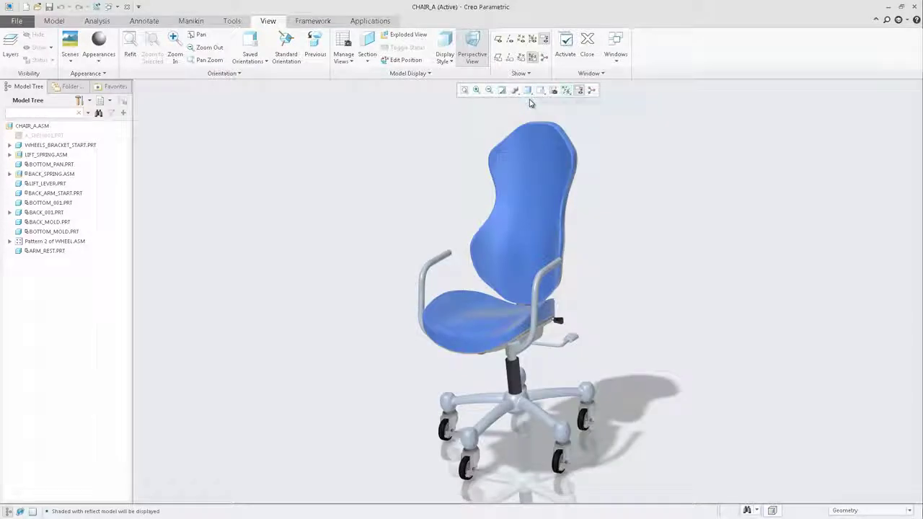
- Turn on ambient occlusion and the grey gradient scene background
{"action": "left_click", "coordinate": [515, 90]}
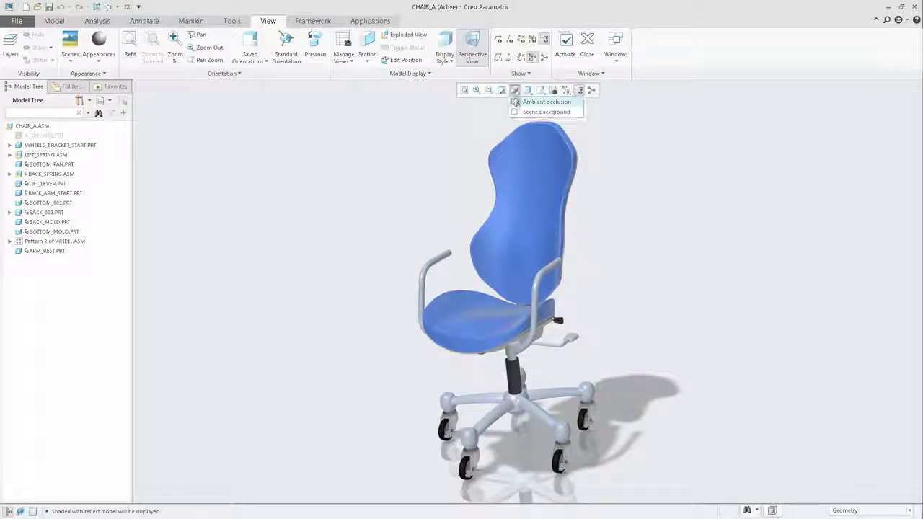
{"action": "left_click", "coordinate": [515, 102]}
{"action": "left_click", "coordinate": [515, 90]}
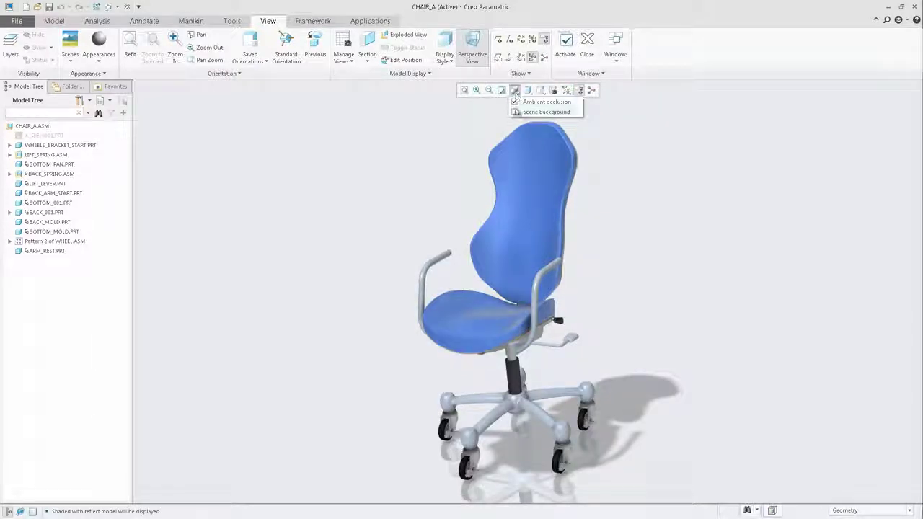
{"action": "left_click", "coordinate": [516, 113]}
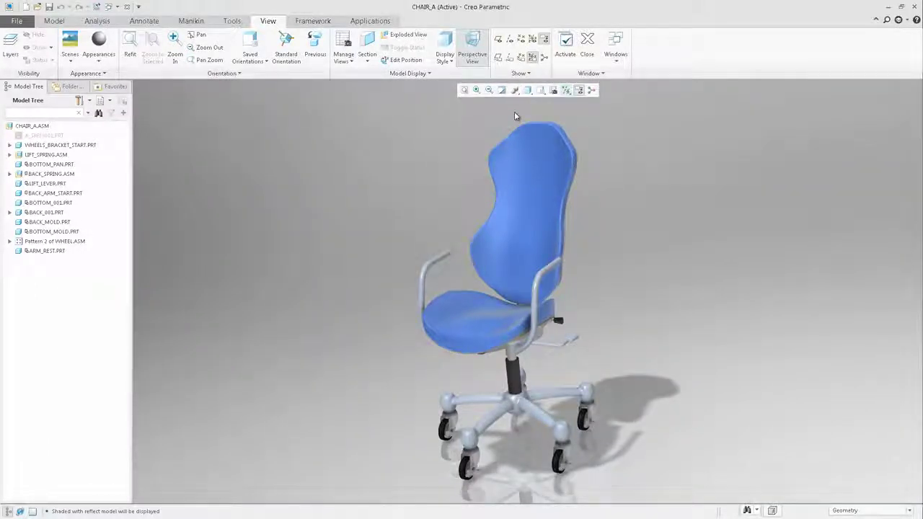
- Start Photo-Realistic Rendering and orbit the chair to check the real-time render
{"action": "left_click", "coordinate": [388, 22]}
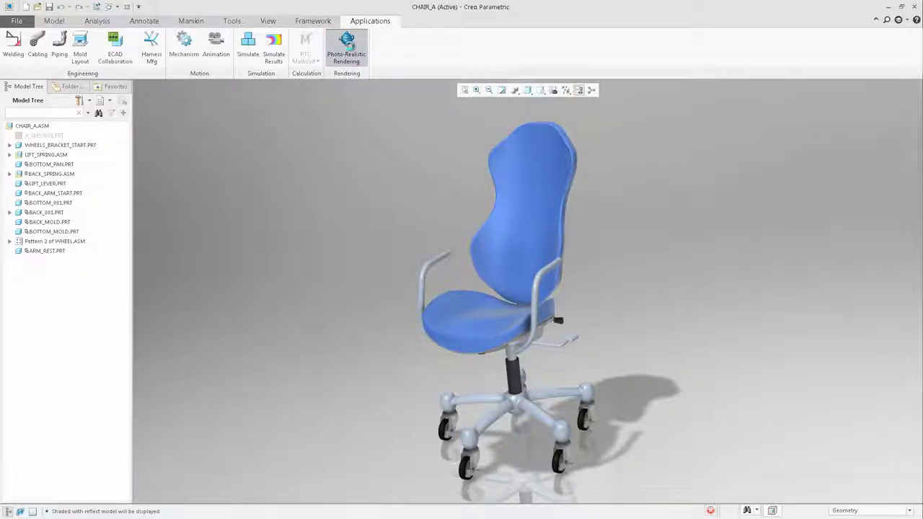
{"action": "left_click", "coordinate": [347, 48]}
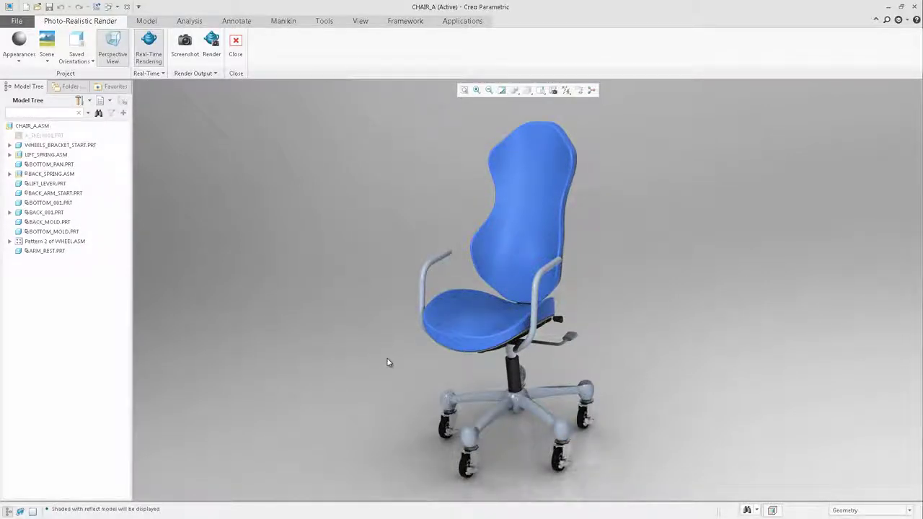
{"action": "middle_click_drag", "start_coordinate": [387, 362], "coordinate": [451, 357]}
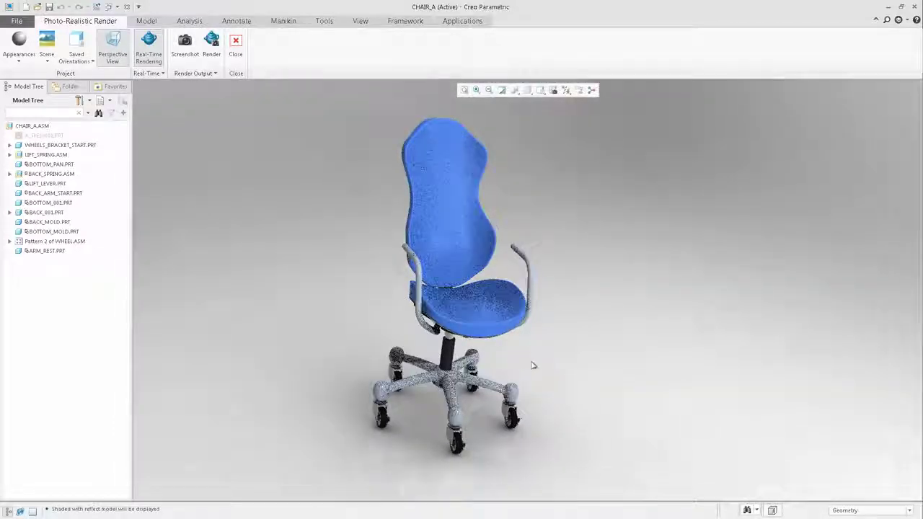
{"action": "middle_click_drag", "start_coordinate": [533, 365], "coordinate": [499, 365]}
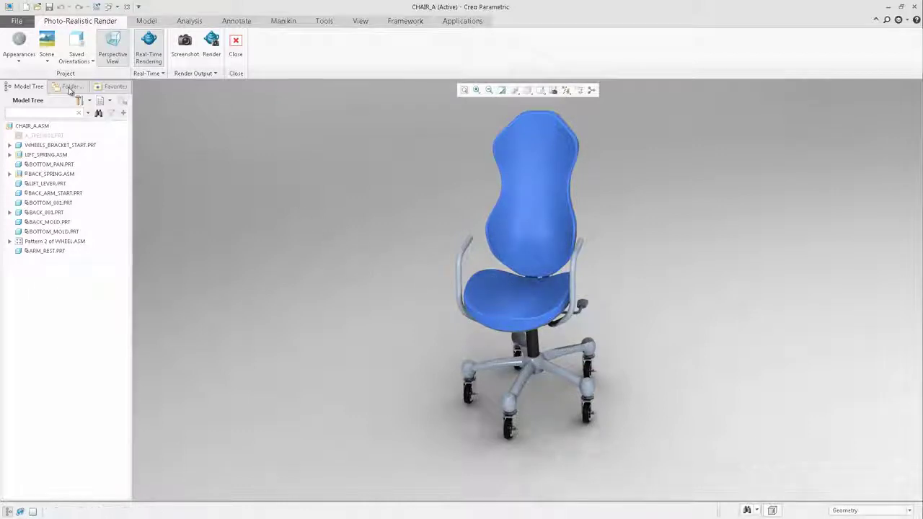
- Apply the tan fabric appearance to the seat (BOTTOM_MOLD) and back (BACK_MOLD)
{"action": "left_click", "coordinate": [28, 62]}
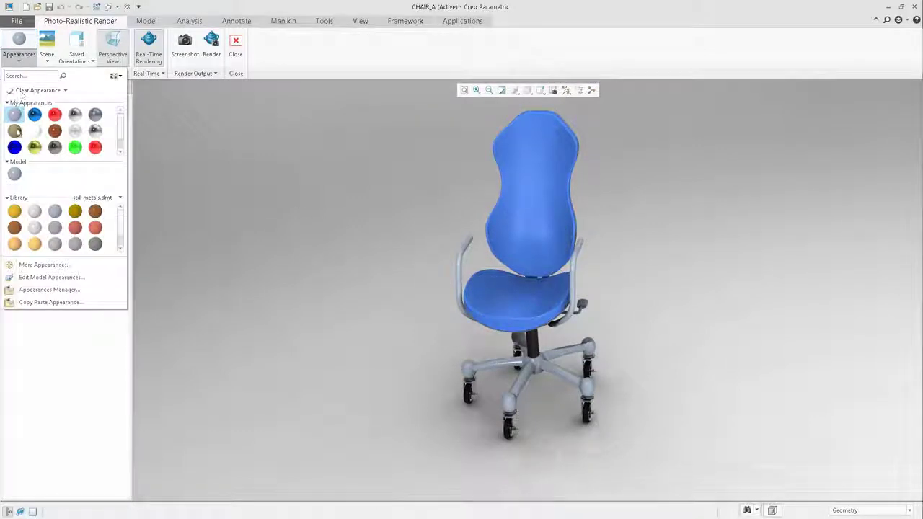
{"action": "left_click", "coordinate": [14, 130]}
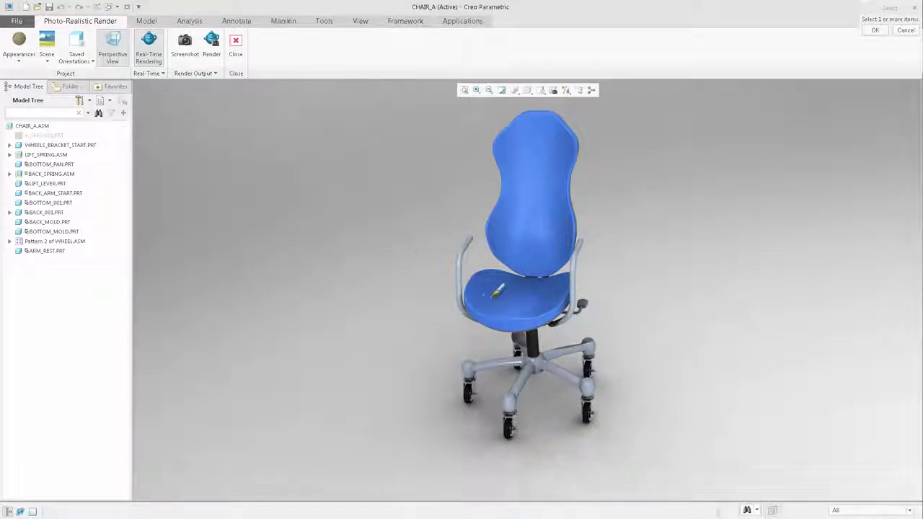
{"action": "left_click", "coordinate": [498, 291]}
{"action": "left_click", "coordinate": [514, 239], "text": "ctrl"}
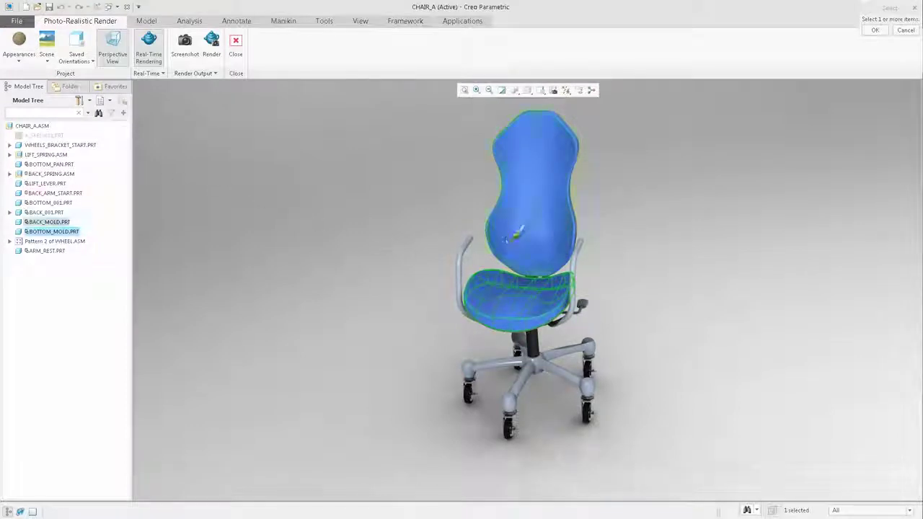
{"action": "middle_click", "coordinate": [606, 215]}
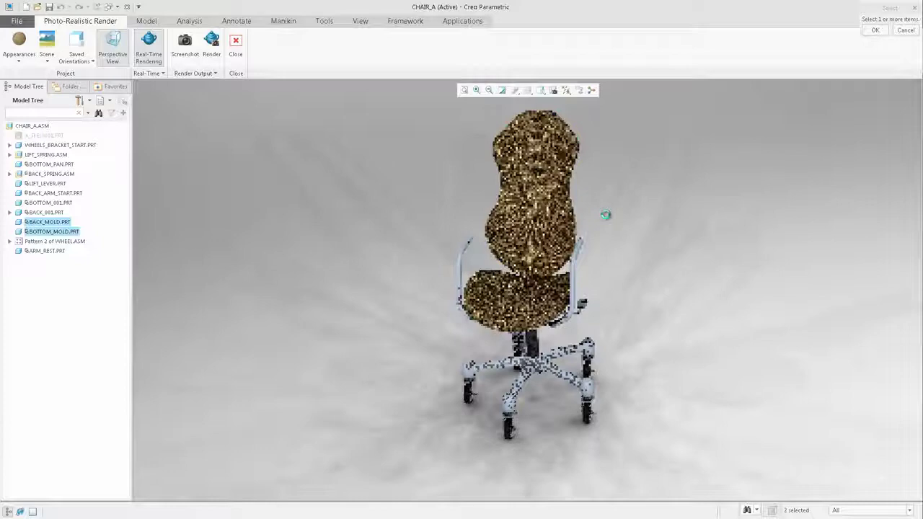
{"action": "middle_click_drag", "start_coordinate": [606, 254], "coordinate": [635, 326]}
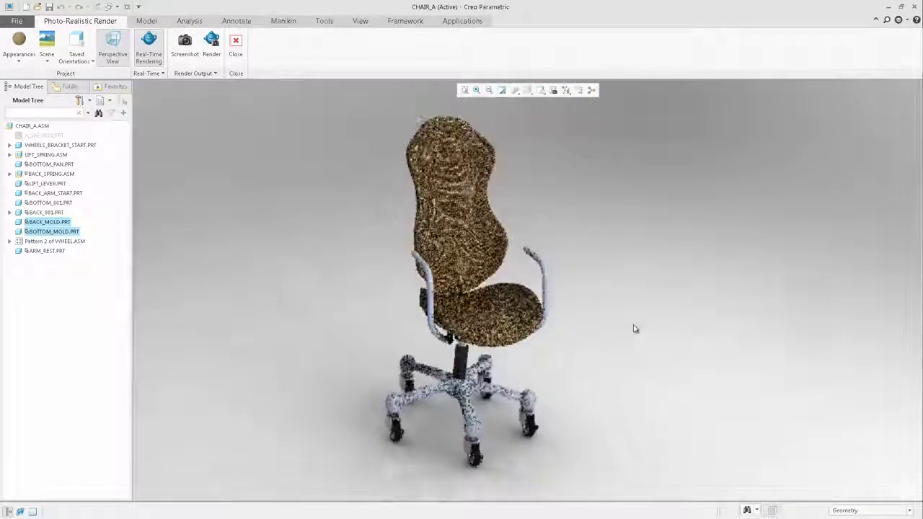
- Apply the chrome appearance to the wheel base and arm rest
{"action": "left_click", "coordinate": [19, 61]}
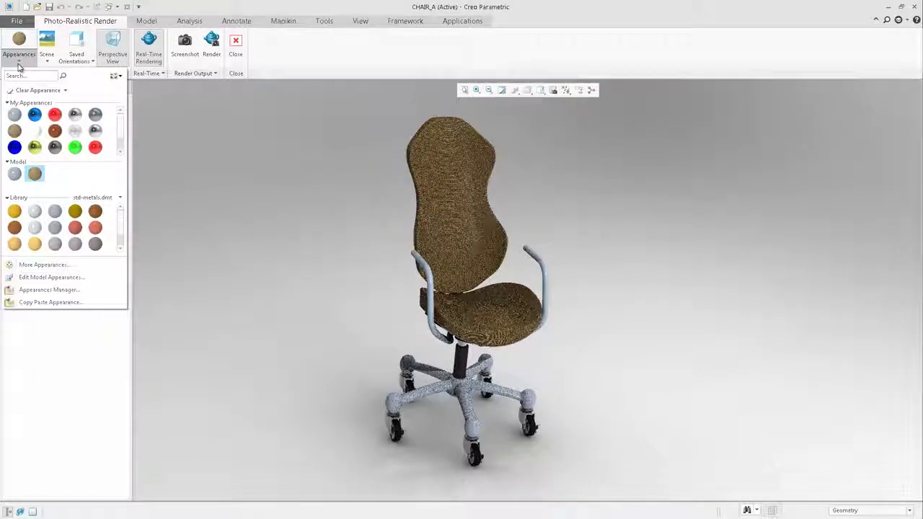
{"action": "left_click", "coordinate": [75, 114]}
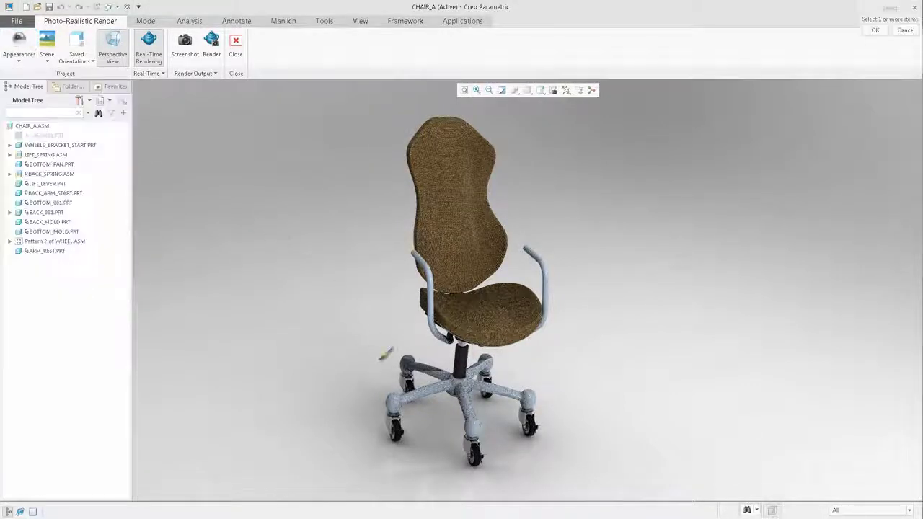
{"action": "left_click", "coordinate": [427, 383]}
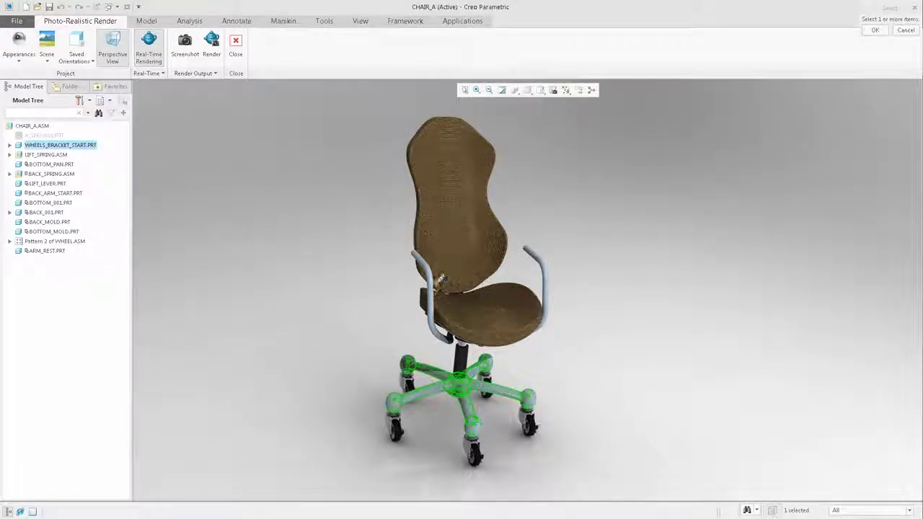
{"action": "left_click", "coordinate": [442, 279], "text": "ctrl"}
{"action": "middle_click", "coordinate": [540, 219]}
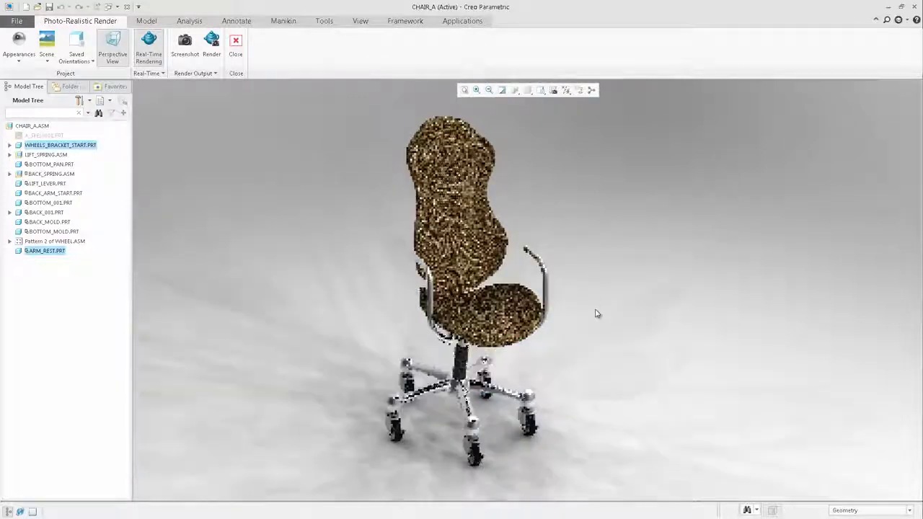
{"action": "middle_click_drag", "start_coordinate": [596, 314], "coordinate": [567, 346]}
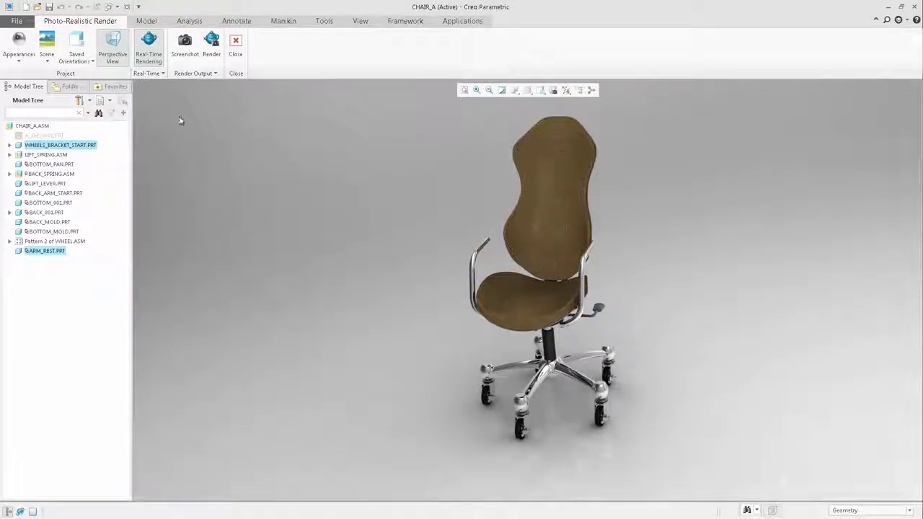
- Apply the second environment scene and orbit so the kitchen interior shows behind the chair
{"action": "left_click", "coordinate": [47, 49]}
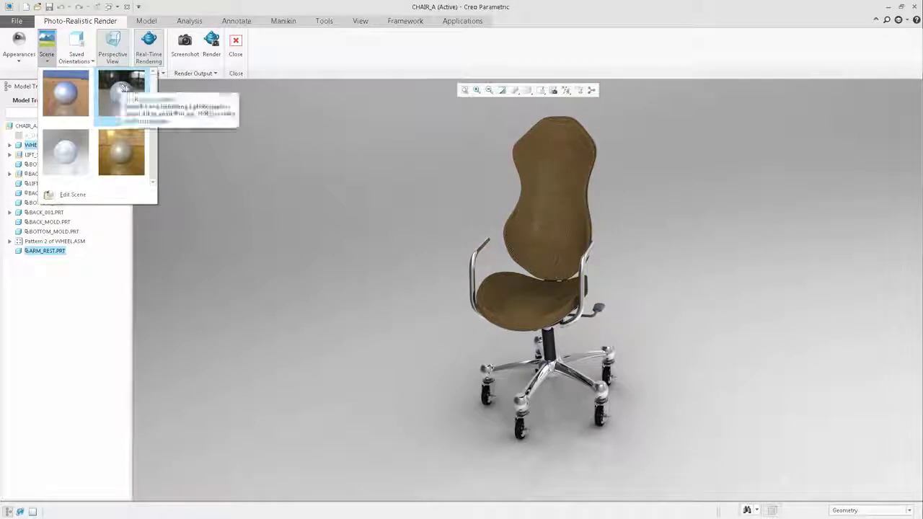
{"action": "left_click_drag", "start_coordinate": [156, 87], "coordinate": [160, 155]}
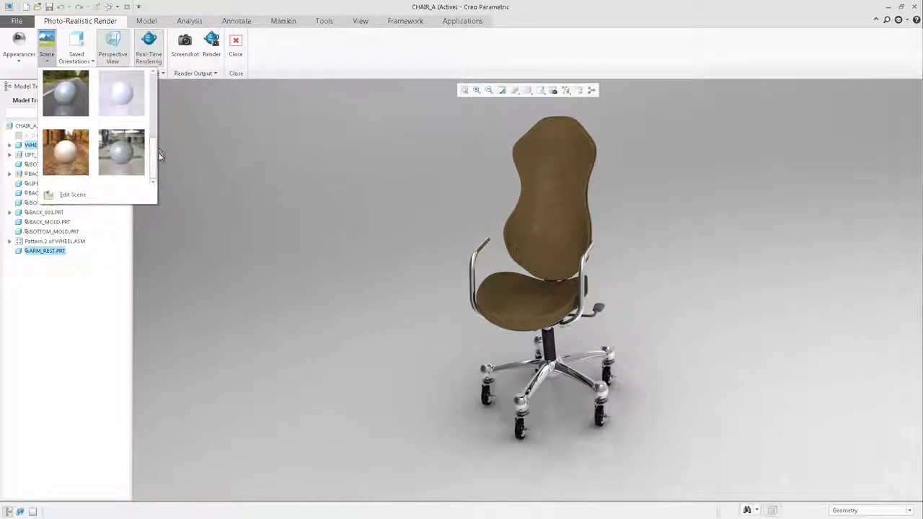
{"action": "left_click", "coordinate": [132, 101]}
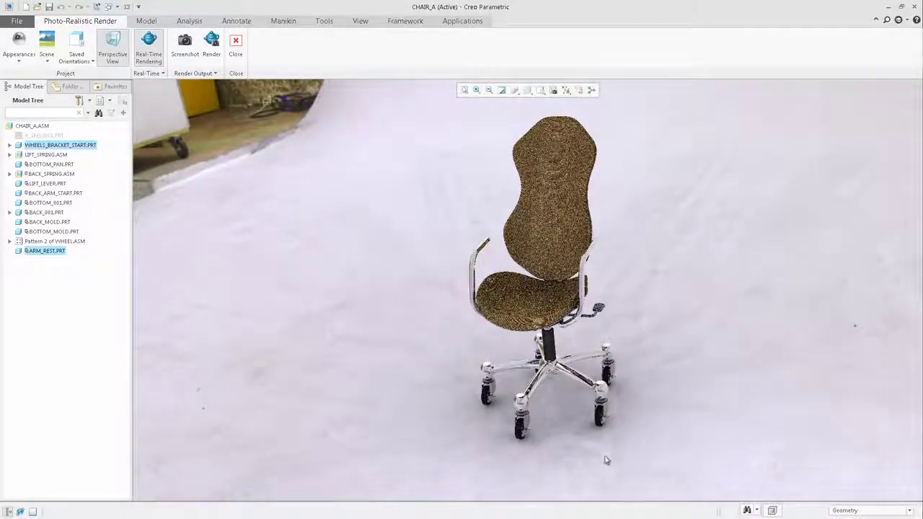
{"action": "middle_click_drag", "start_coordinate": [604, 455], "coordinate": [578, 449]}
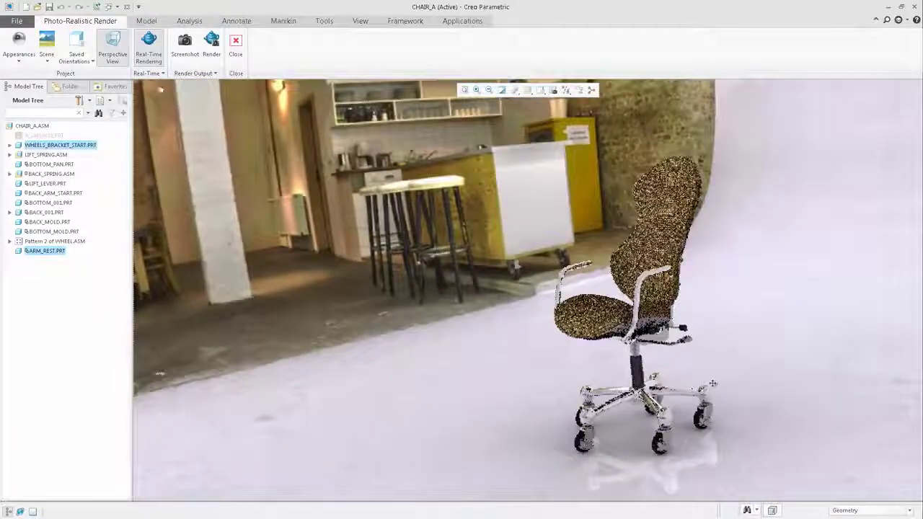
{"action": "middle_click_drag", "start_coordinate": [744, 380], "coordinate": [615, 376]}
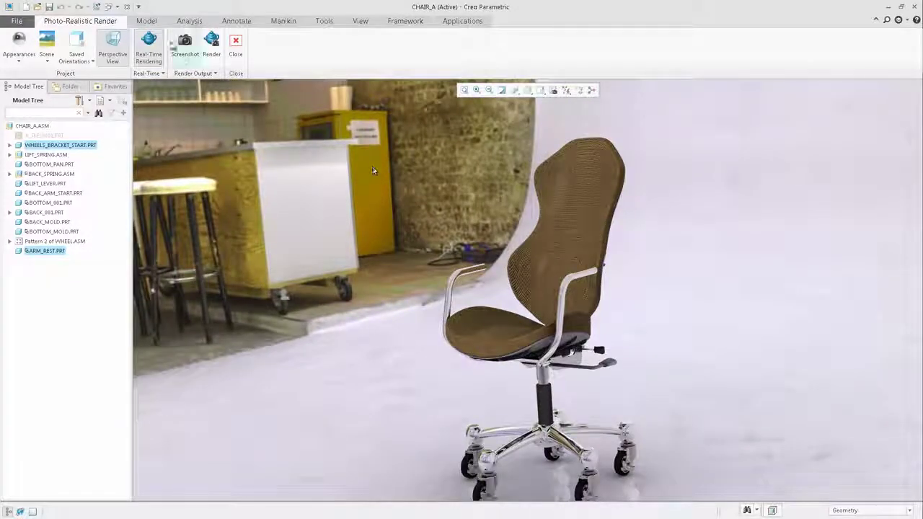
{"action": "left_click", "coordinate": [147, 21]}
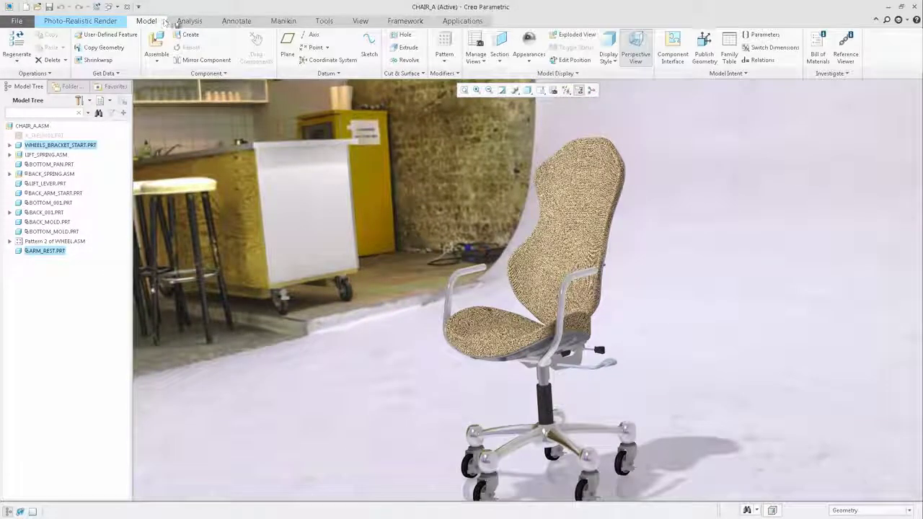
{"action": "left_click", "coordinate": [178, 22]}
{"action": "left_click", "coordinate": [148, 22]}
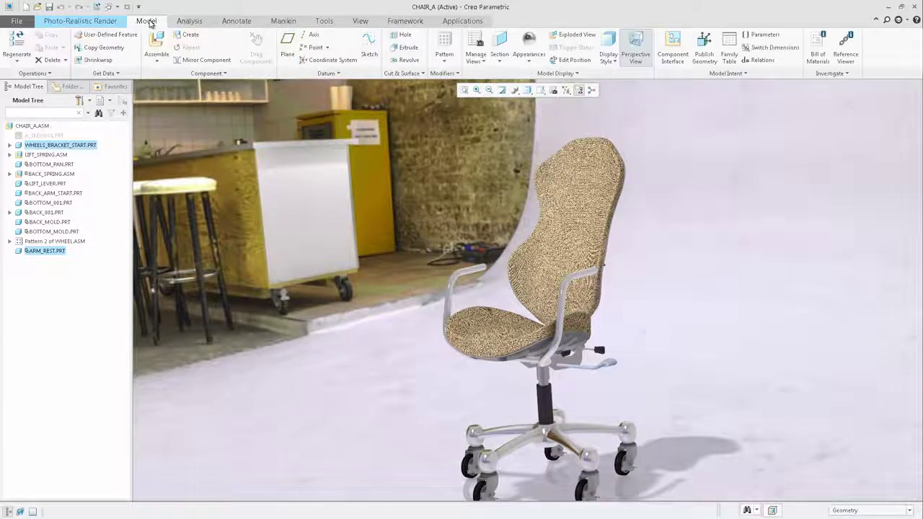
{"action": "left_click", "coordinate": [528, 93]}
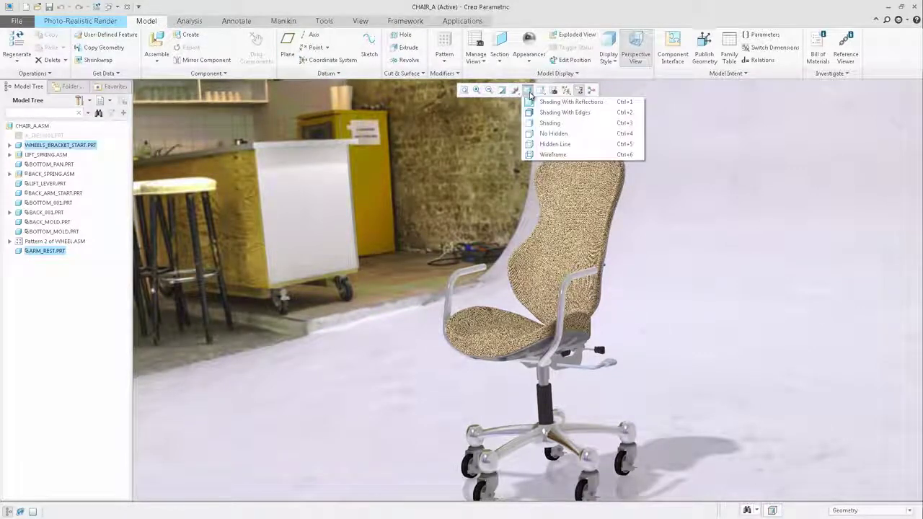
{"action": "left_click", "coordinate": [536, 124]}
{"action": "left_click", "coordinate": [528, 91]}
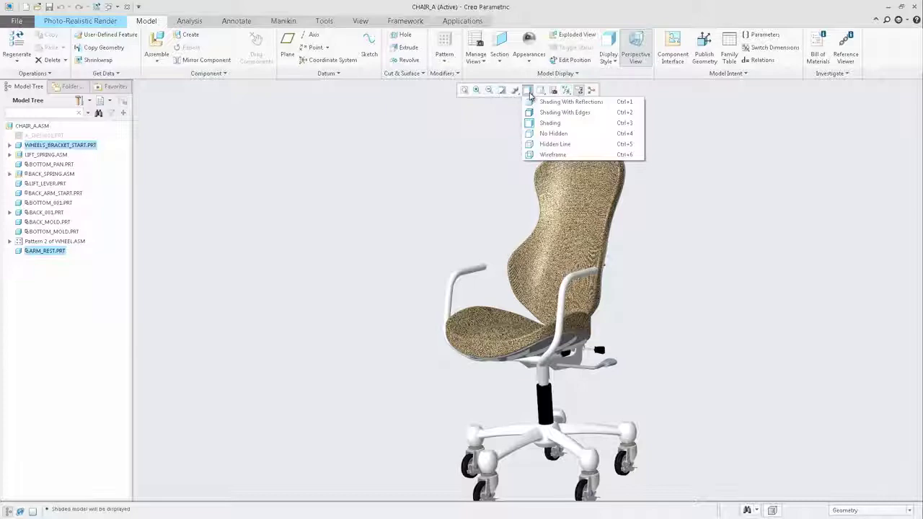
{"action": "left_click", "coordinate": [540, 111]}
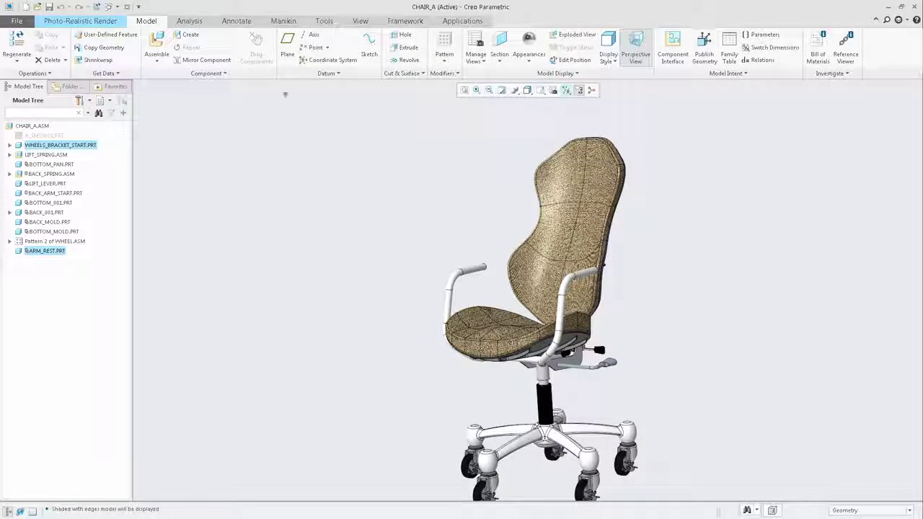
{"action": "left_click", "coordinate": [112, 23]}
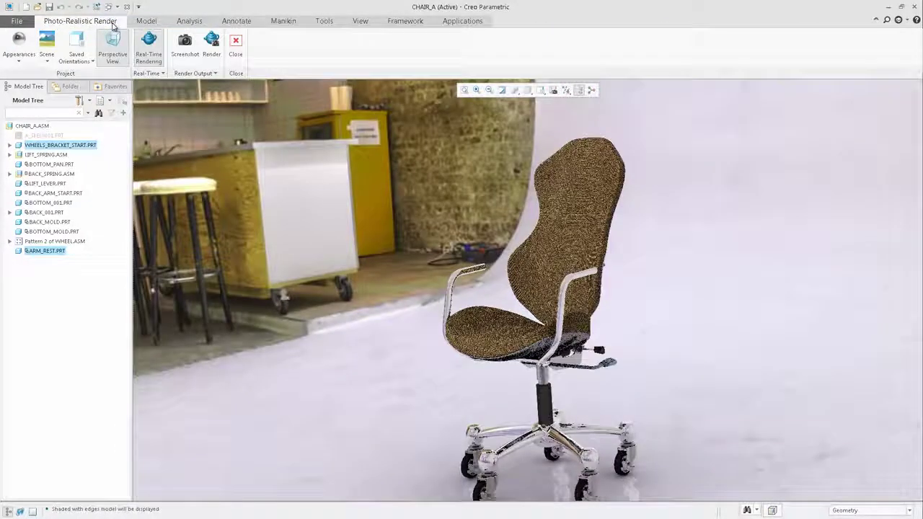
{"action": "left_click", "coordinate": [148, 73]}
{"action": "left_click", "coordinate": [160, 85]}
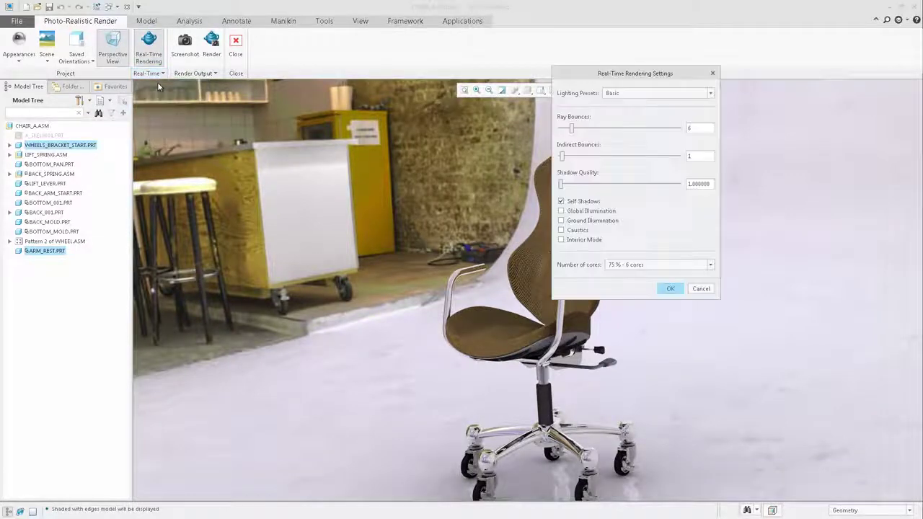
{"action": "left_click", "coordinate": [634, 94]}
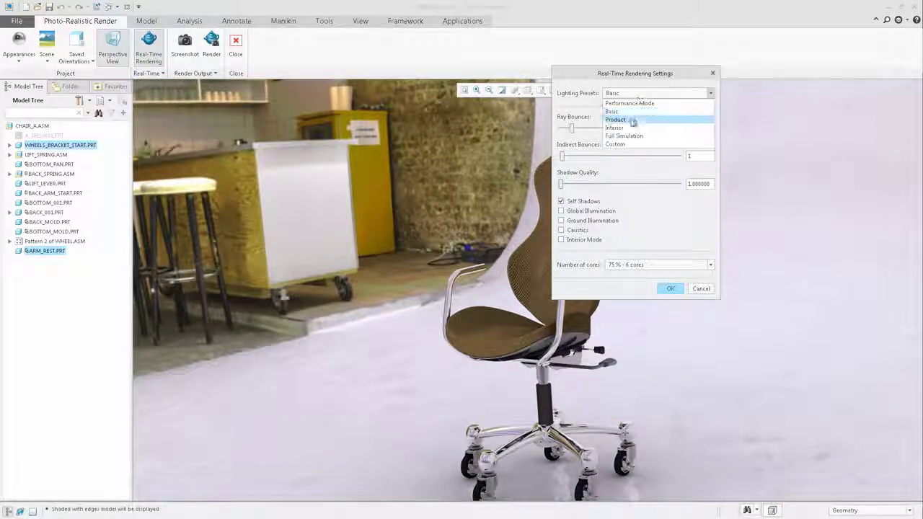
{"action": "left_click", "coordinate": [633, 123]}
{"action": "left_click", "coordinate": [634, 94]}
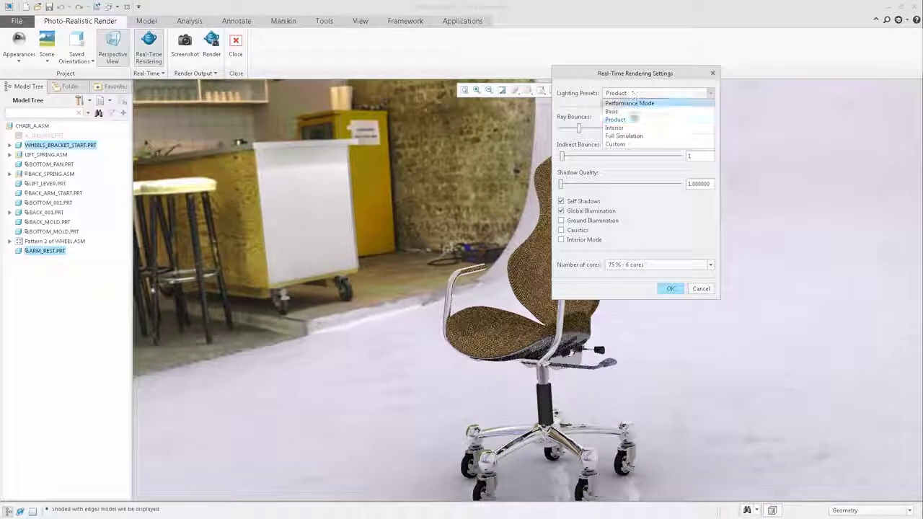
{"action": "left_click", "coordinate": [629, 127]}
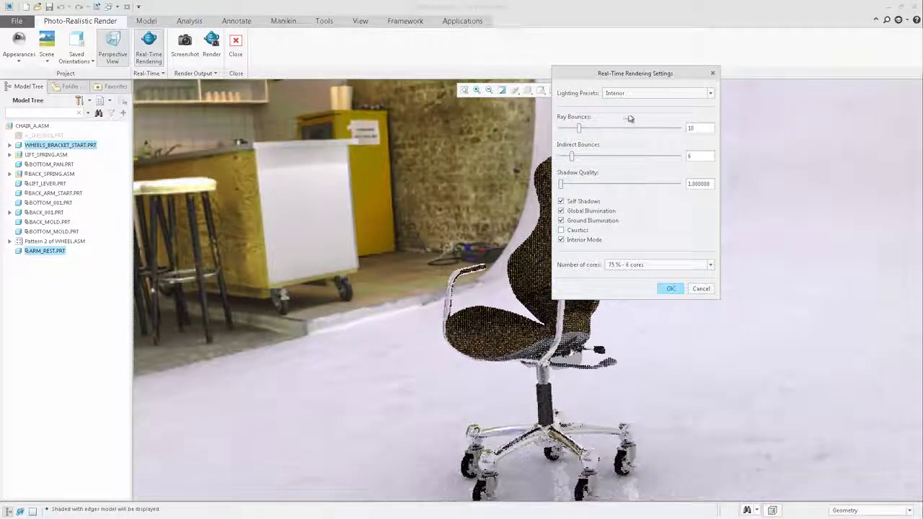
{"action": "left_click", "coordinate": [627, 94]}
{"action": "left_click", "coordinate": [621, 111]}
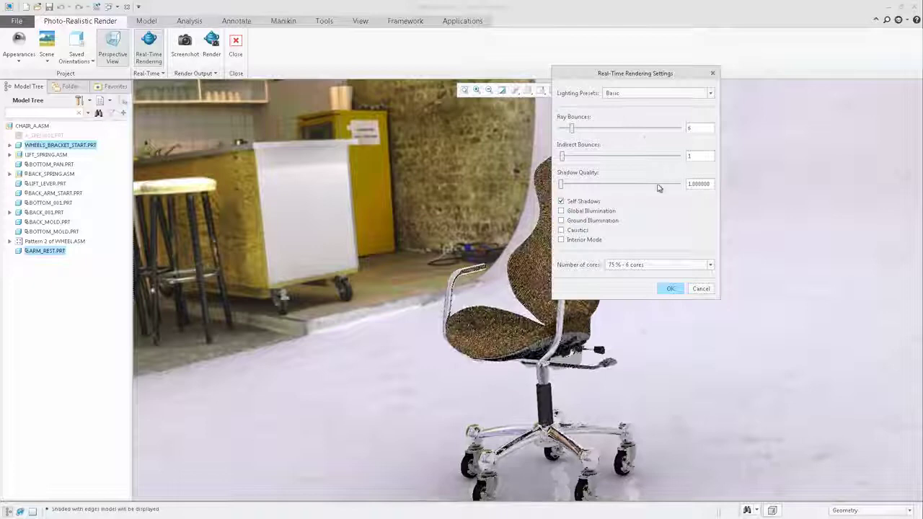
{"action": "left_click", "coordinate": [671, 289]}
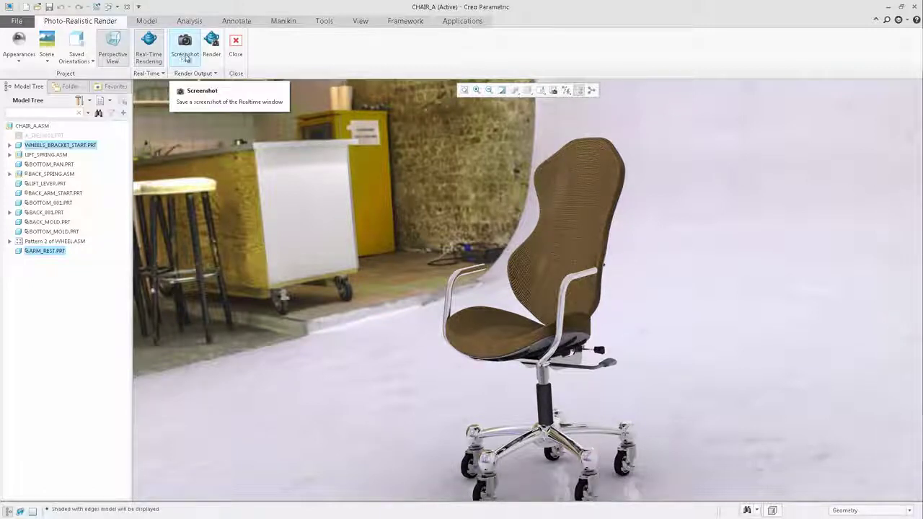
- Render the scene to creo.jpg, a 1641 × 877 JPEG at 6 samples
{"action": "left_click", "coordinate": [211, 49]}
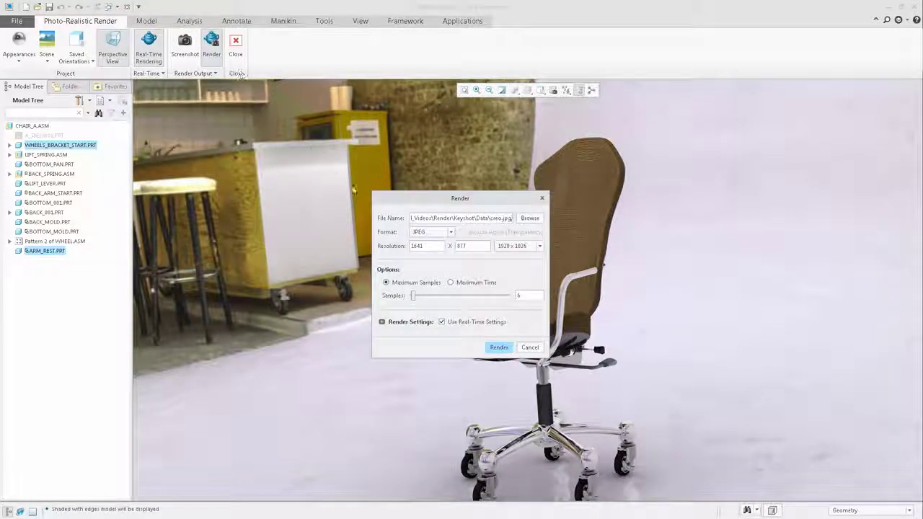
{"action": "left_click", "coordinate": [507, 349]}
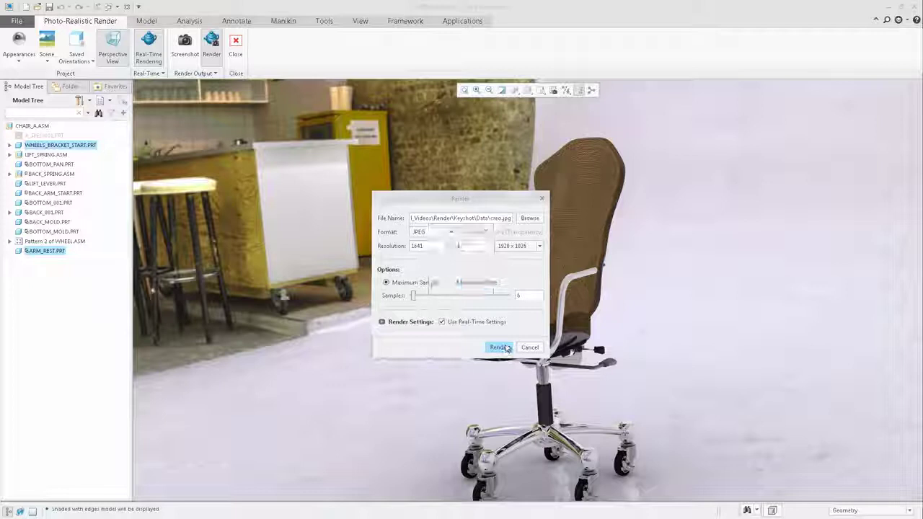
{"action": "left_click", "coordinate": [529, 347]}
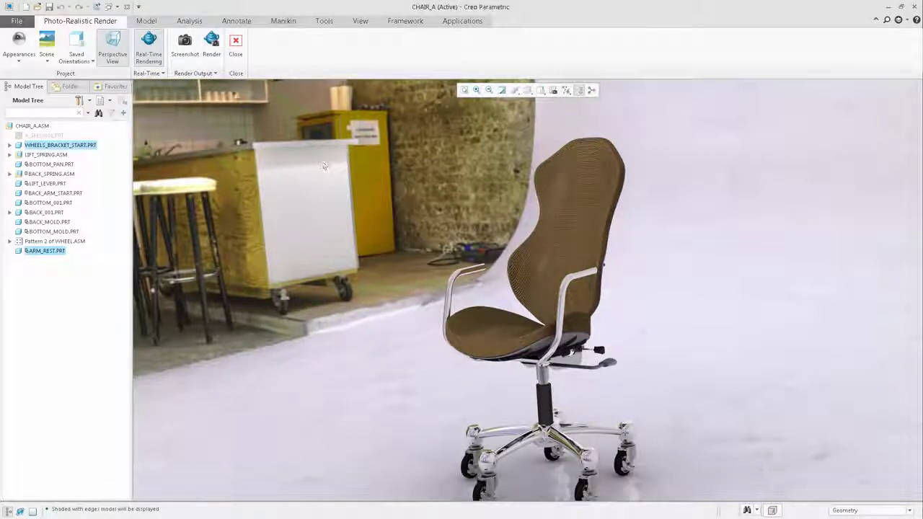
{"action": "left_click", "coordinate": [211, 73]}
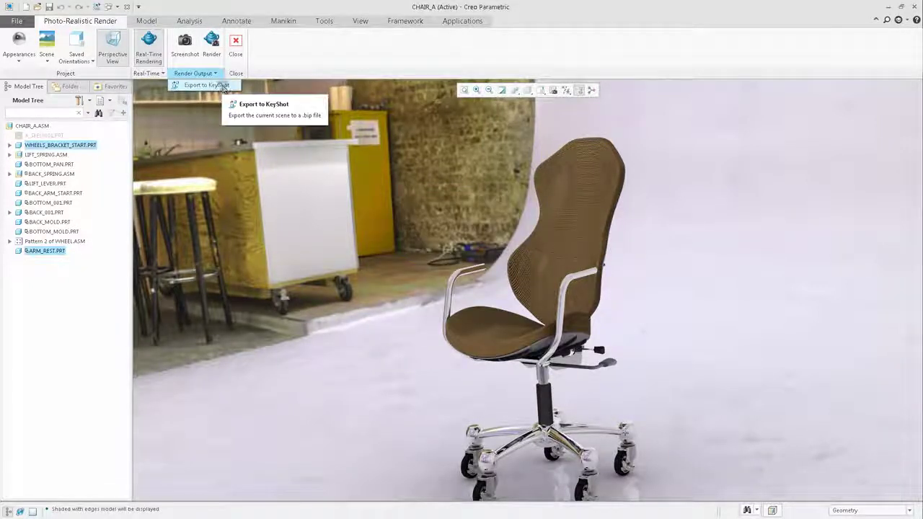
{"action": "left_click", "coordinate": [222, 87]}
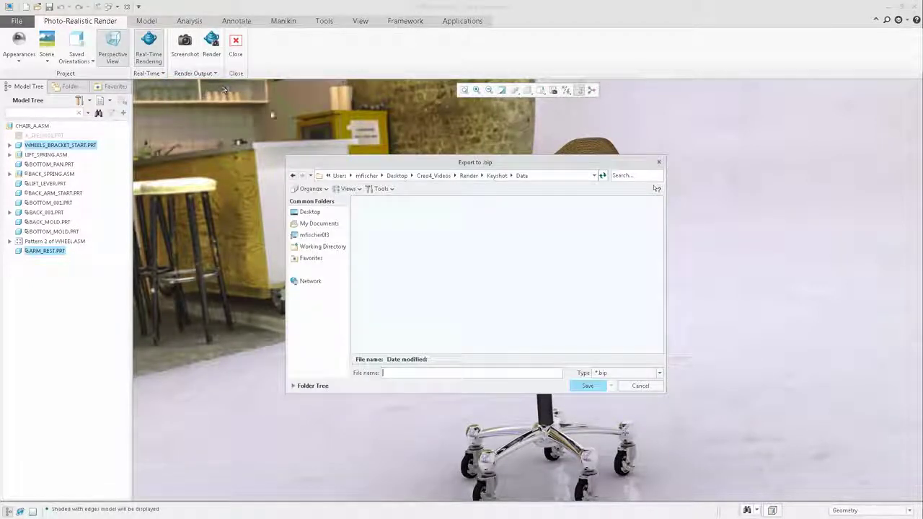
{"action": "left_click", "coordinate": [635, 387]}
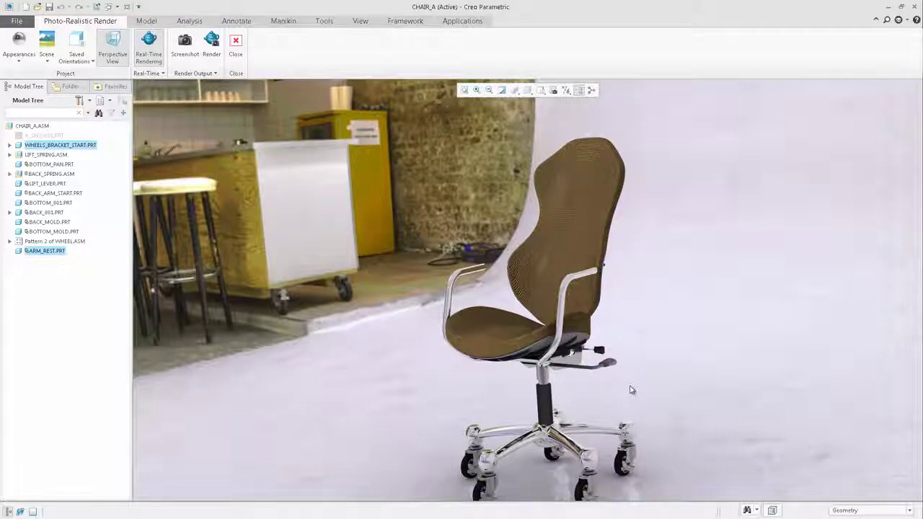
- Orbit the view to see the chair front-on against the wall with the window
{"action": "middle_click_drag", "start_coordinate": [631, 390], "coordinate": [606, 376]}
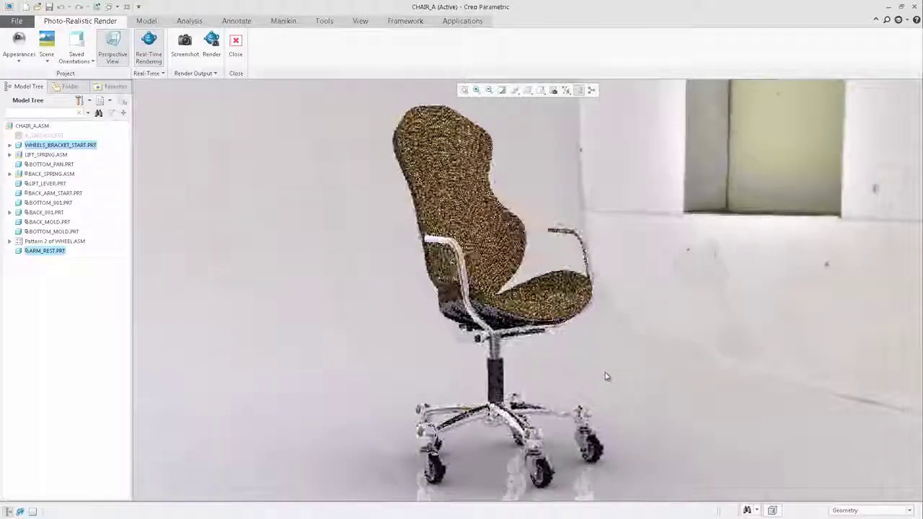